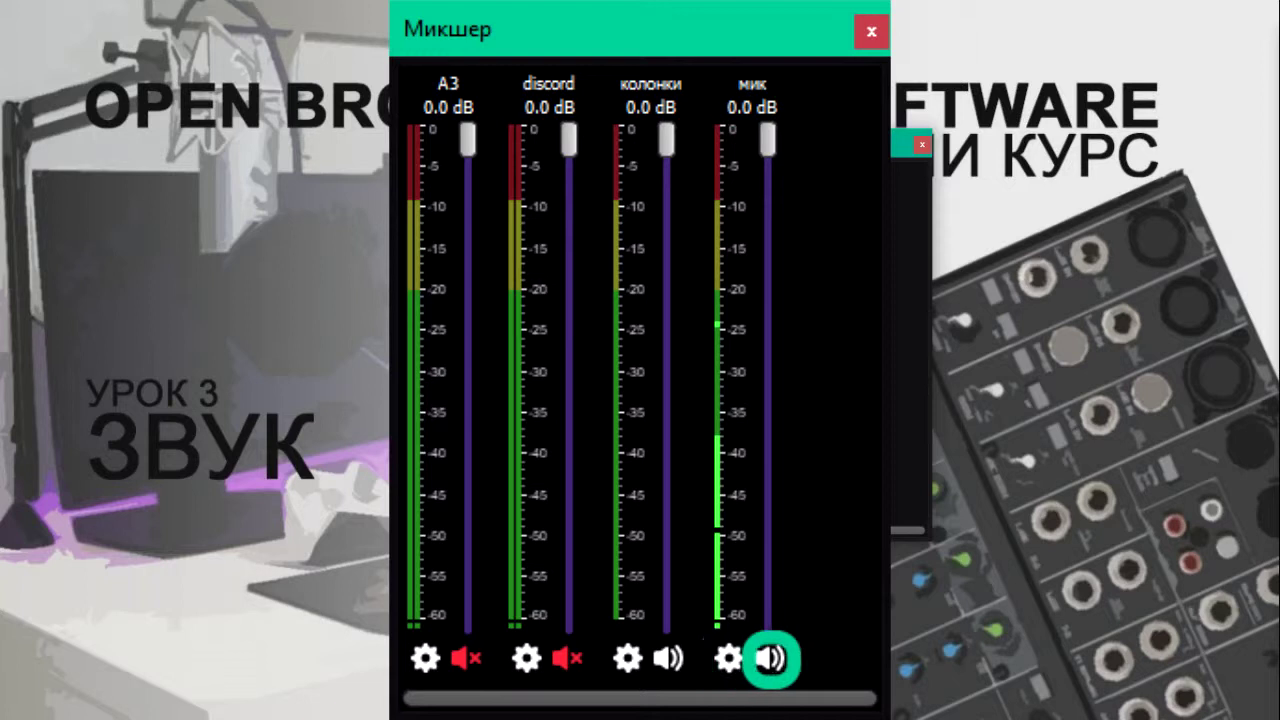
- Review the advanced audio properties of the мик source, including volume, mono downmix, monitoring and tracks, and close them
{"action": "left_click", "coordinate": [640, 509]}
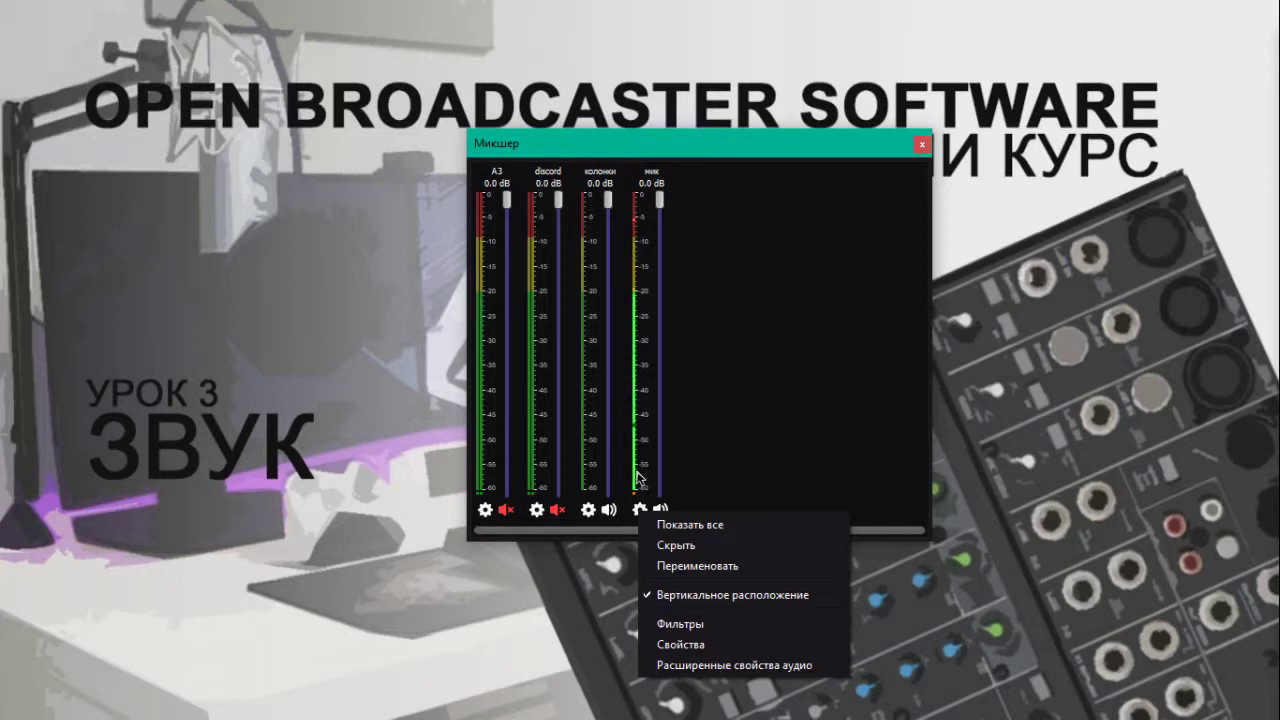
{"action": "left_click", "coordinate": [734, 665]}
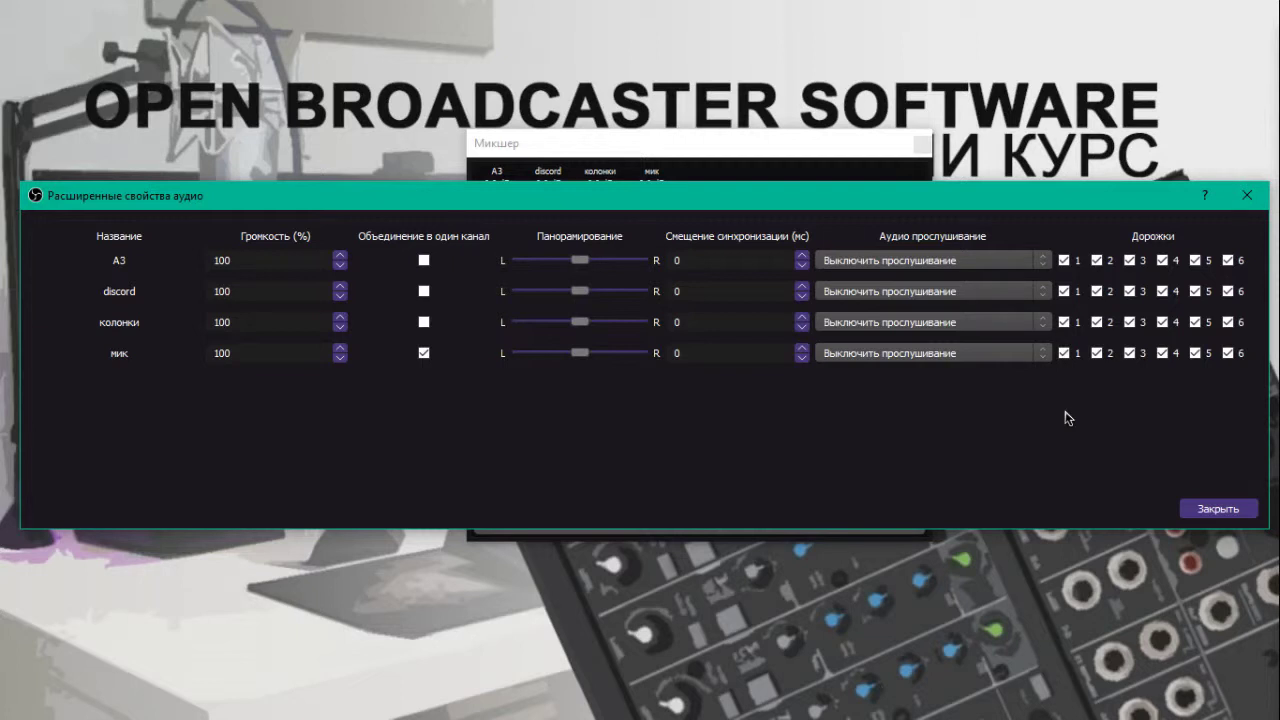
{"action": "left_click", "coordinate": [1217, 508]}
- Open the audio filters of the мик source and enable its Шумоподавление (noise suppression) filter
{"action": "right_click", "coordinate": [749, 505]}
{"action": "left_click", "coordinate": [714, 611]}
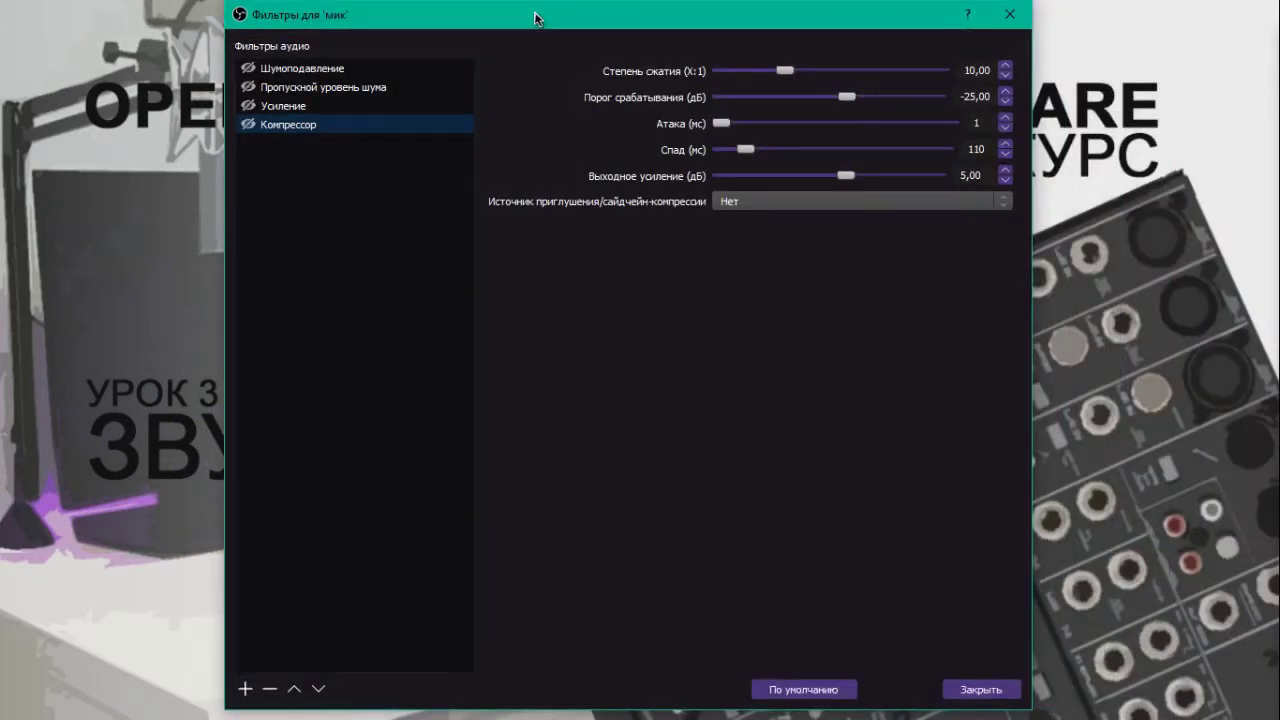
{"action": "left_click", "coordinate": [245, 688]}
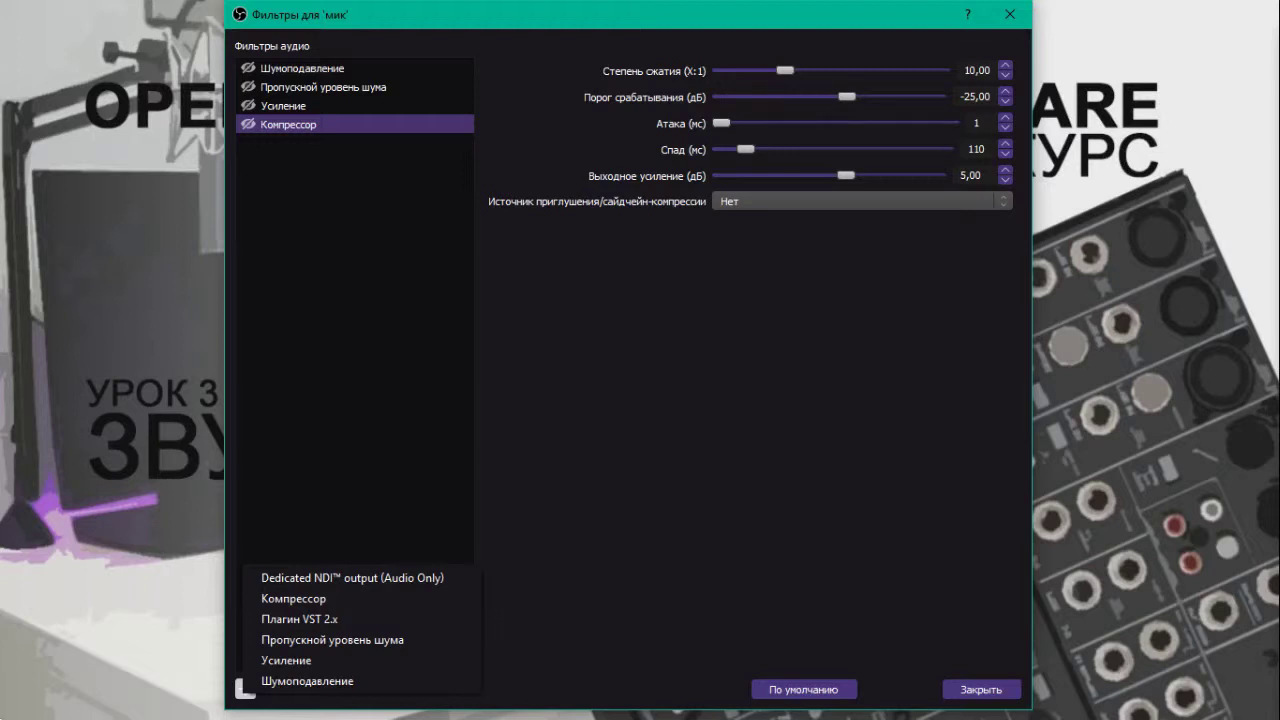
{"action": "left_click", "coordinate": [297, 70]}
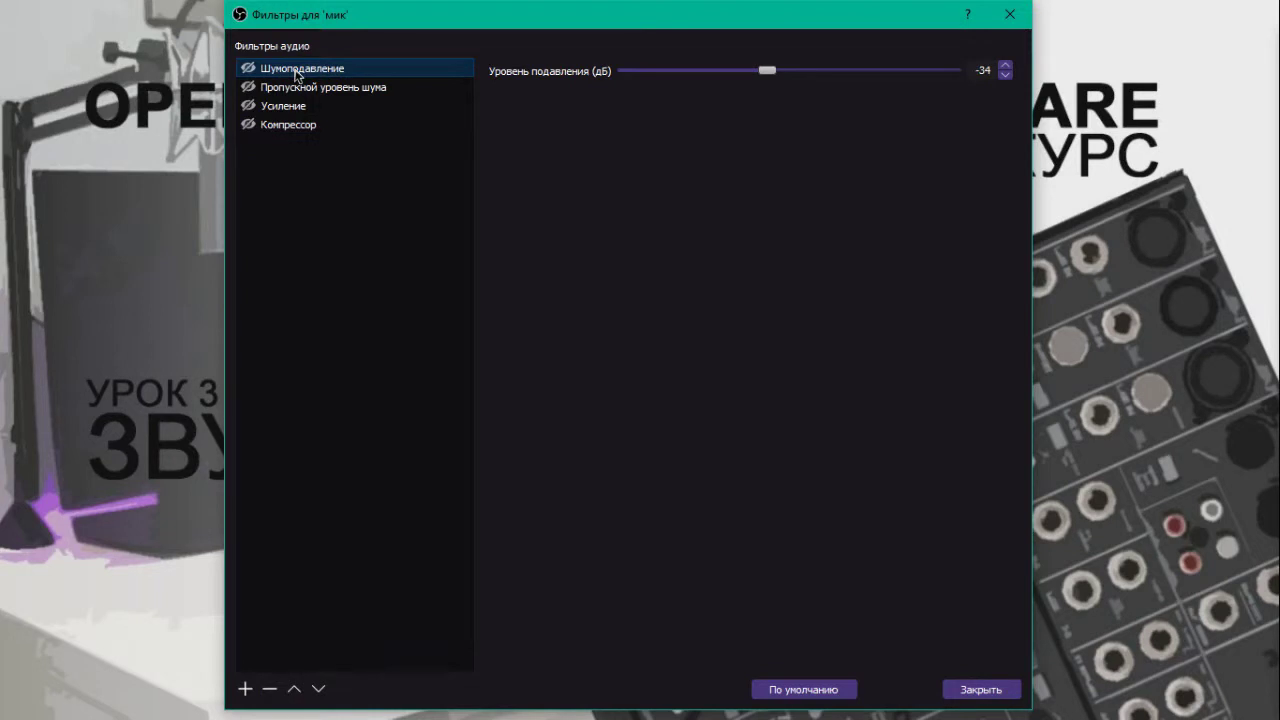
{"action": "left_click", "coordinate": [250, 69]}
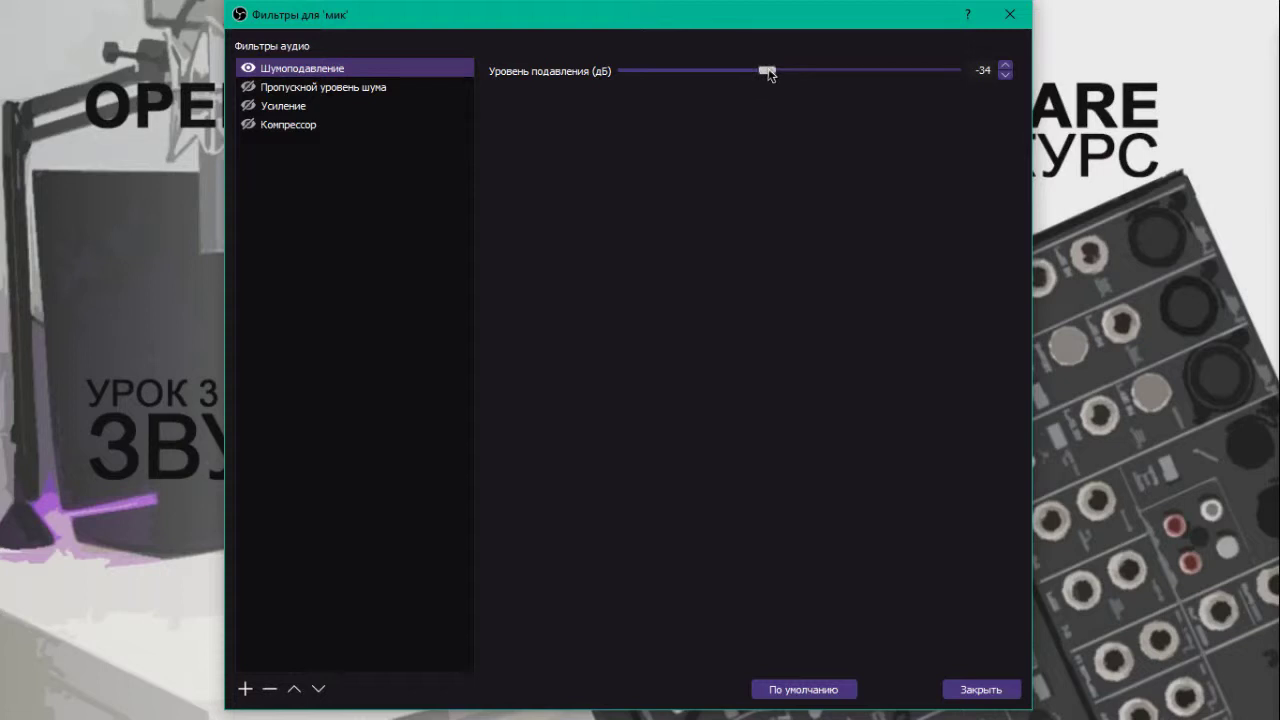
- Sweep the Шумоподавление suppression level to both ends of its range and settle on a middle value
{"action": "left_click_drag", "start_coordinate": [768, 73], "coordinate": [958, 72]}
{"action": "left_click_drag", "start_coordinate": [952, 74], "coordinate": [625, 144]}
{"action": "left_click_drag", "start_coordinate": [624, 73], "coordinate": [815, 96]}
- Try the Пропускной уровень шума (noise gate) filter on мик and switch it off again
{"action": "left_click", "coordinate": [292, 94]}
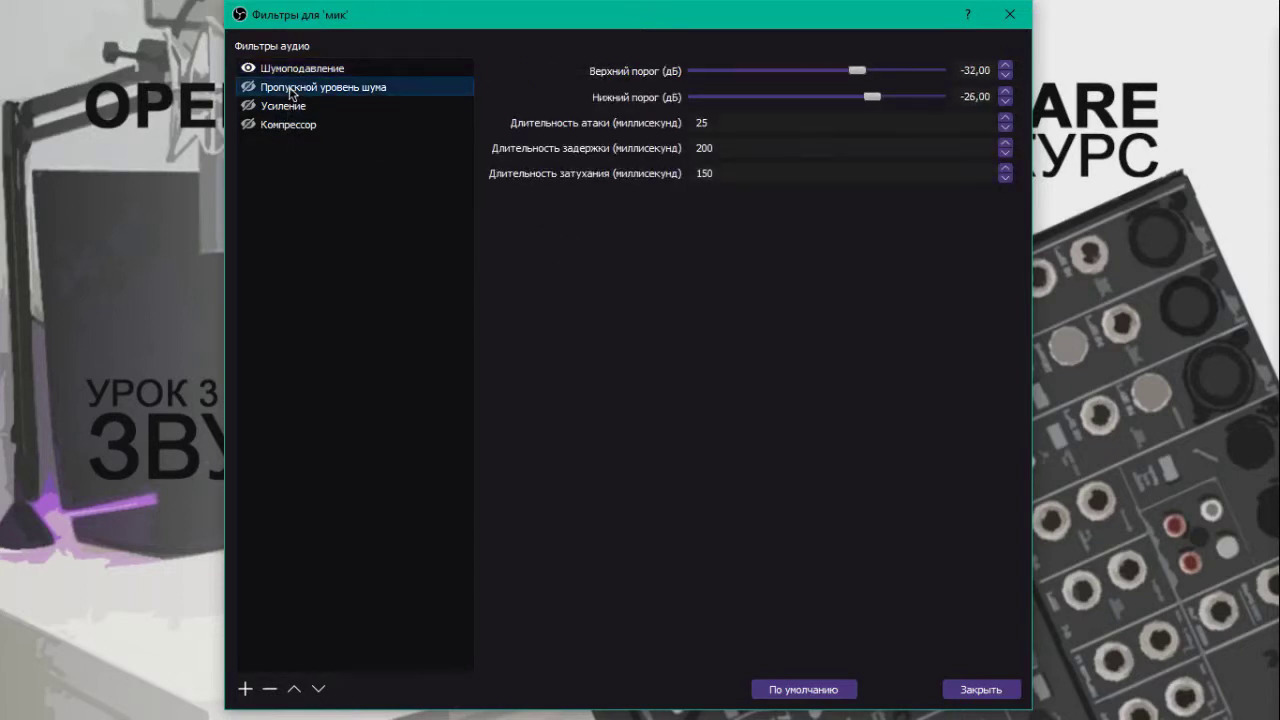
{"action": "left_click", "coordinate": [248, 88]}
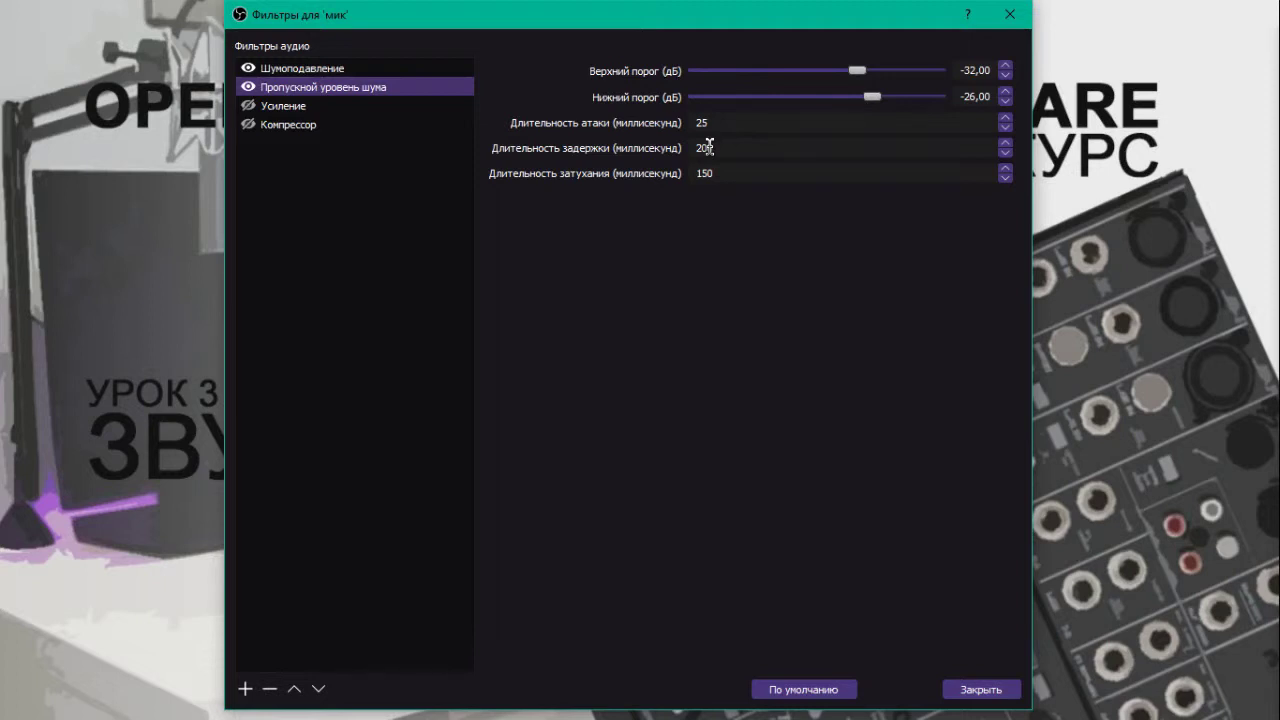
{"action": "left_click", "coordinate": [248, 87]}
- Enable the Компрессор filter on мик, switch the briefly tried Усиление filter back off, and close the filters
{"action": "left_click", "coordinate": [249, 105]}
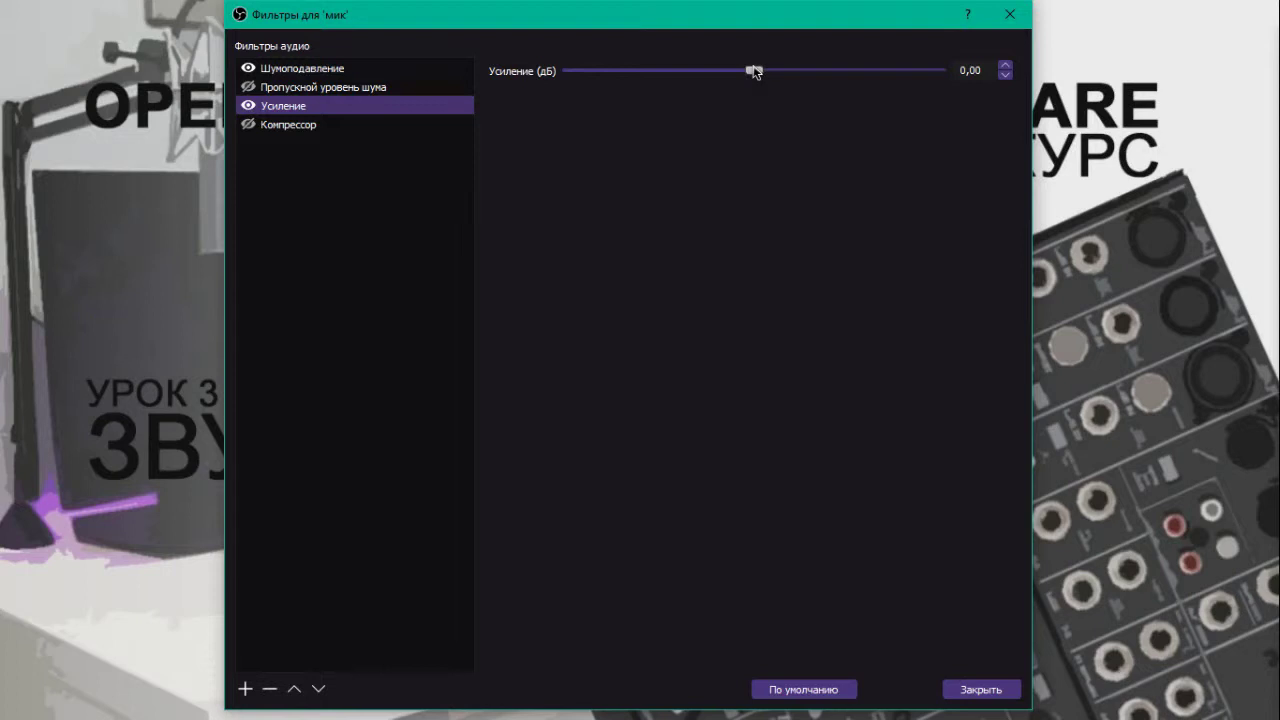
{"action": "left_click", "coordinate": [248, 124]}
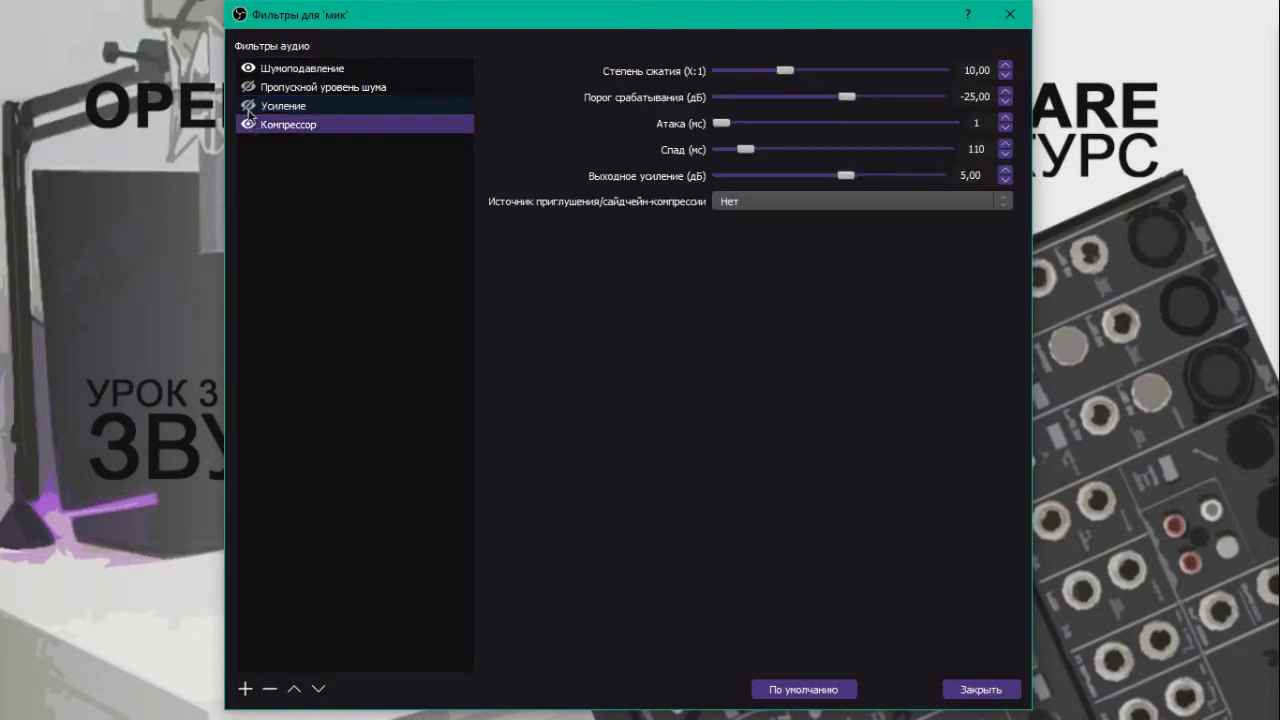
{"action": "left_click", "coordinate": [248, 105]}
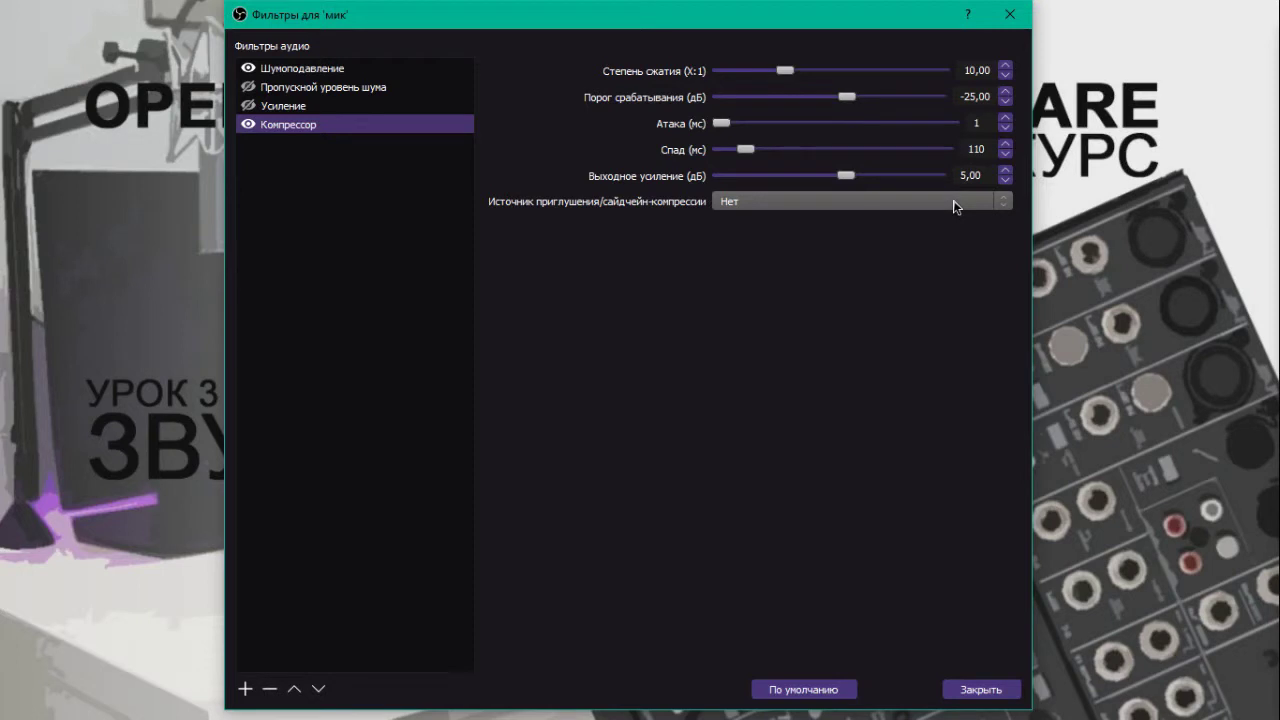
{"action": "left_click", "coordinate": [1026, 22]}
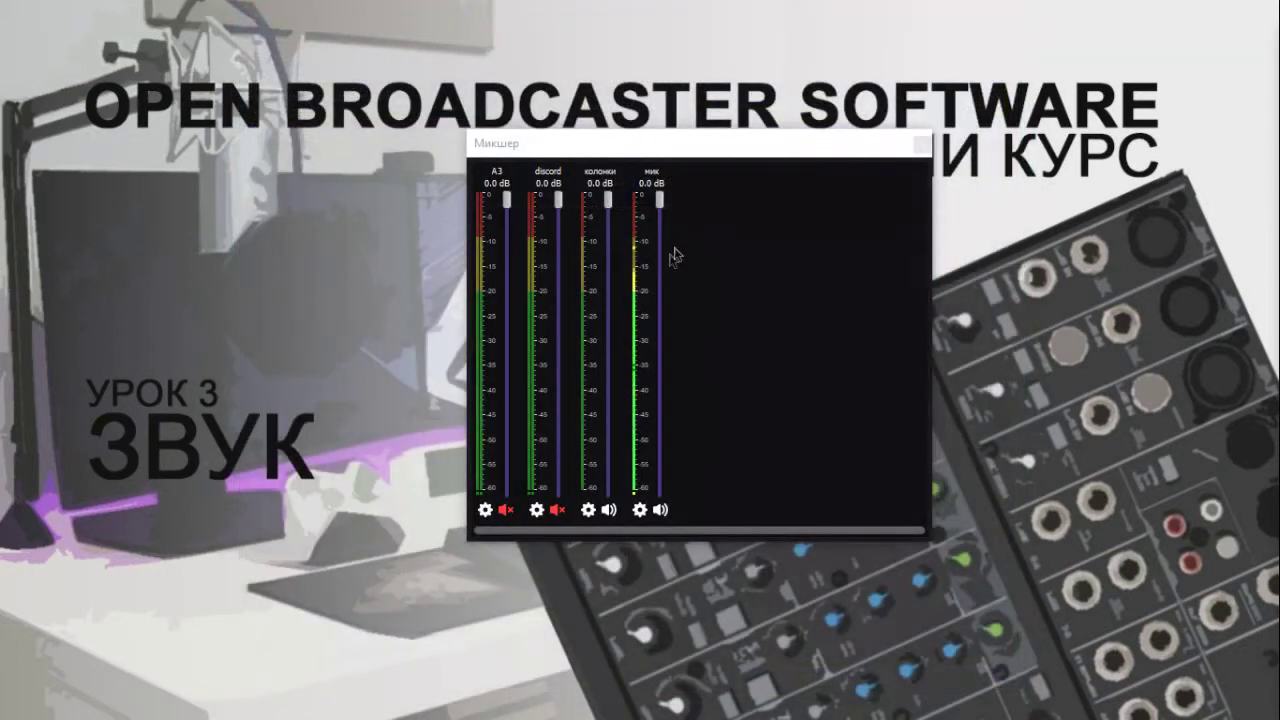
- Open the audio filters of the колонки source to examine its Компрессор settings and sidechain source
{"action": "left_click", "coordinate": [591, 512]}
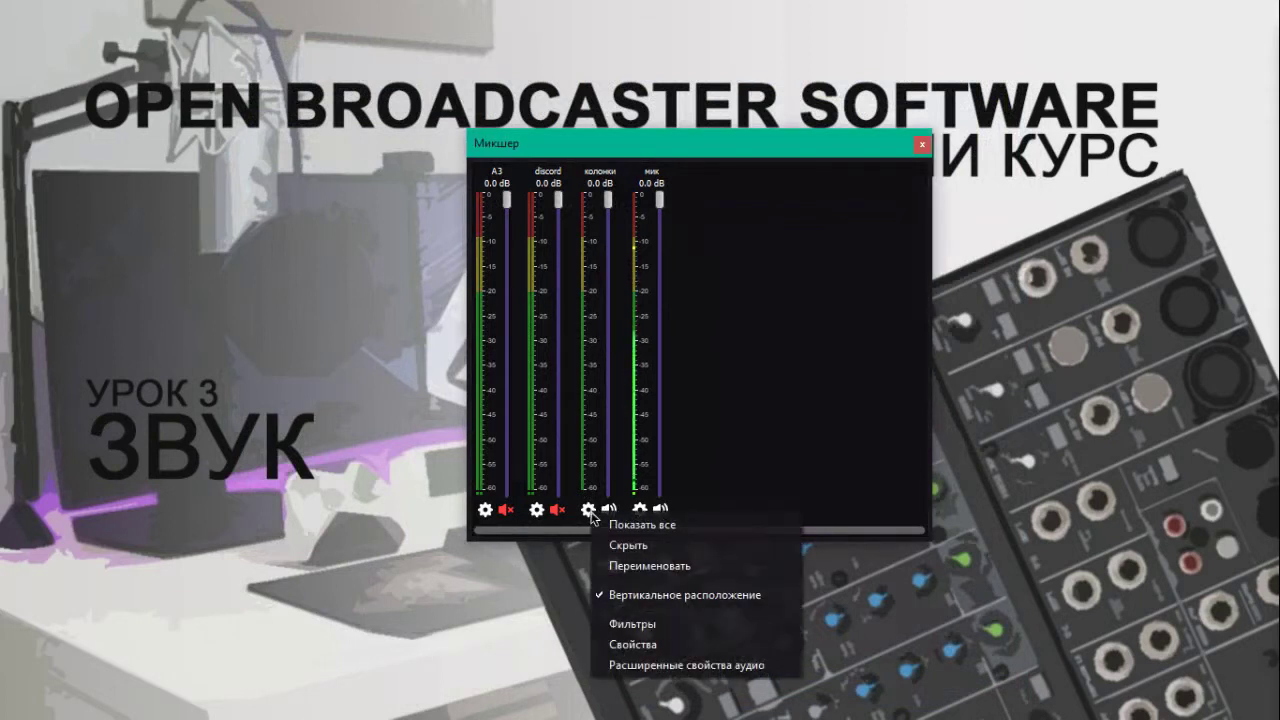
{"action": "left_click", "coordinate": [646, 621]}
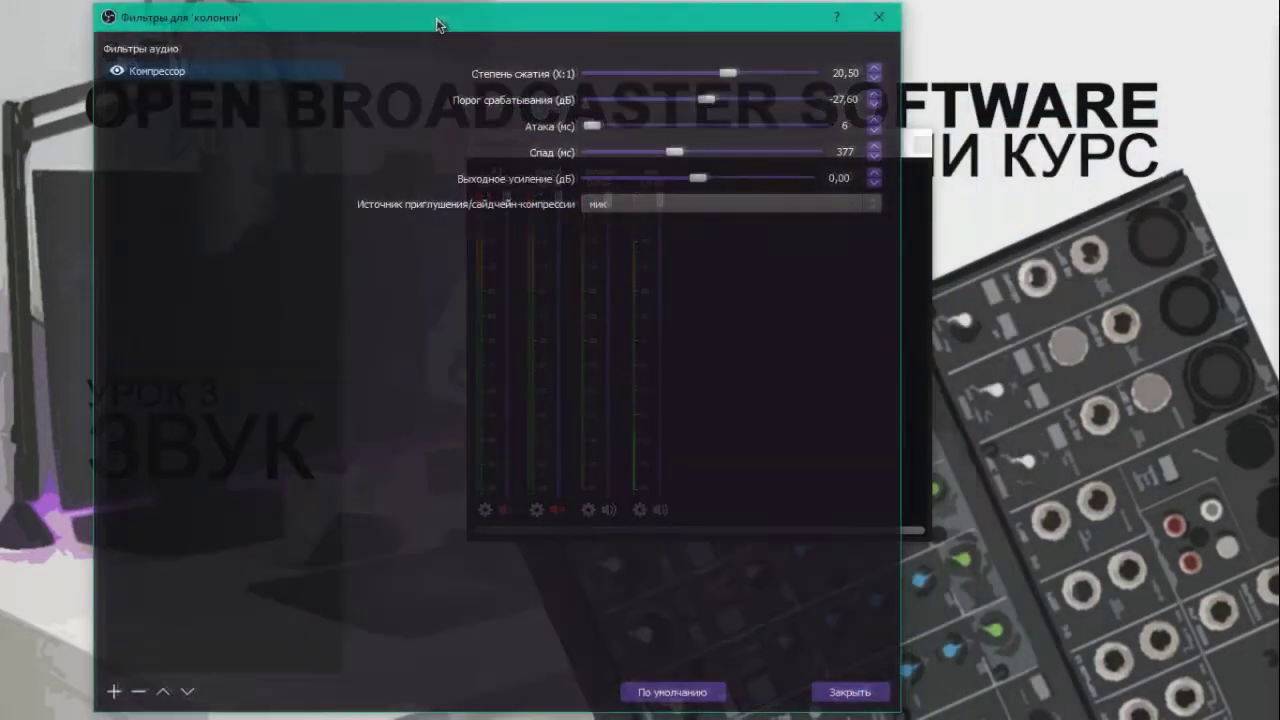
{"action": "left_click_drag", "start_coordinate": [434, 23], "coordinate": [518, 37]}
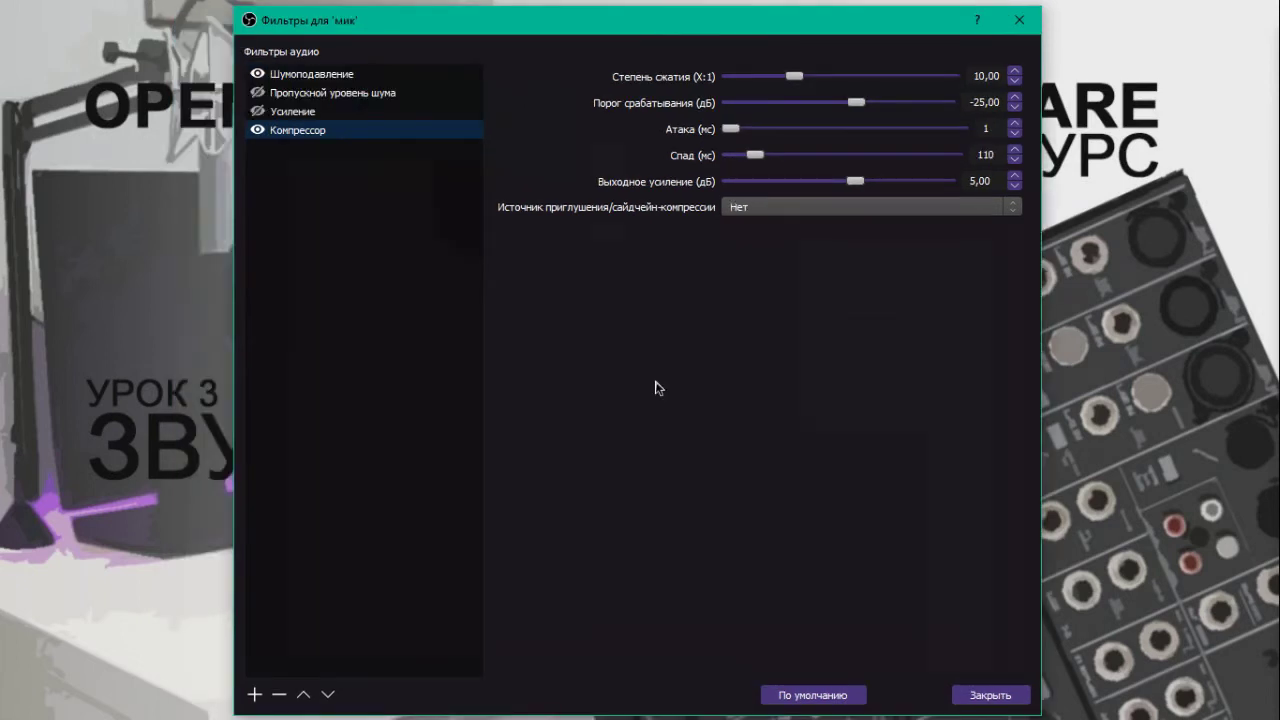
- Add a Плагин VST 2.x filter with the default name to the мик source
{"action": "left_click", "coordinate": [254, 694]}
{"action": "left_click", "coordinate": [315, 624]}
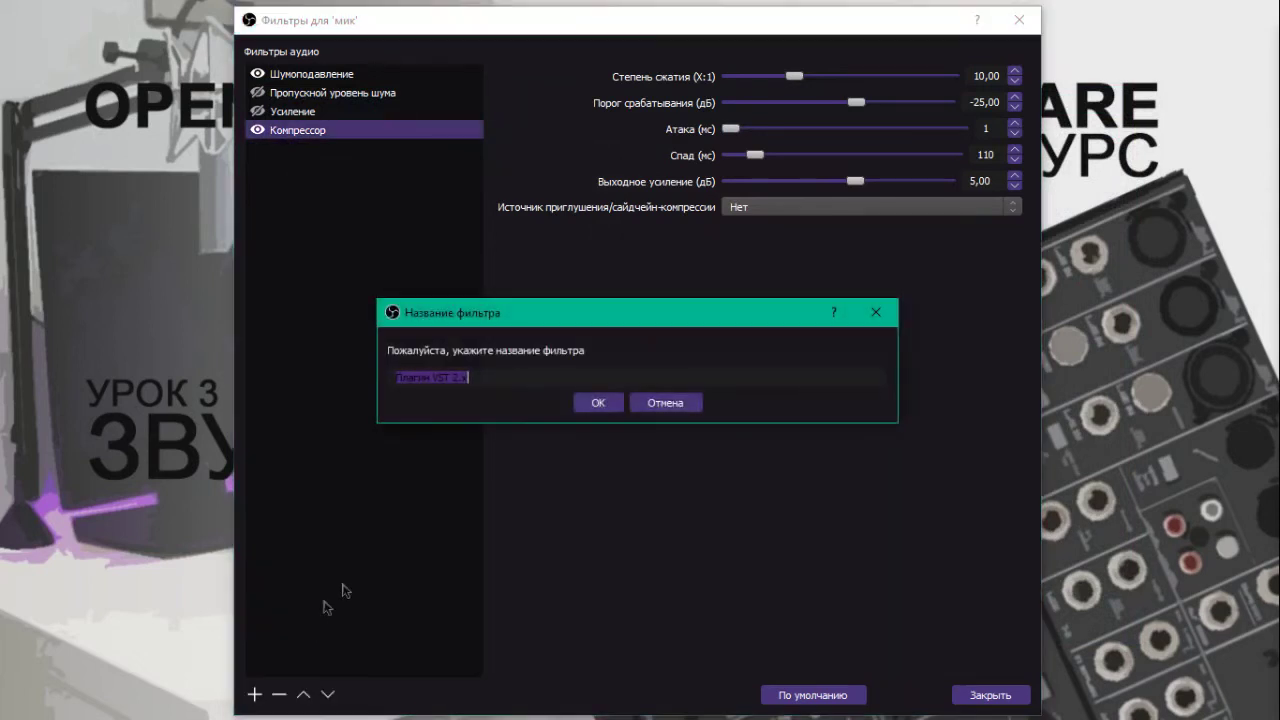
{"action": "left_click", "coordinate": [593, 403]}
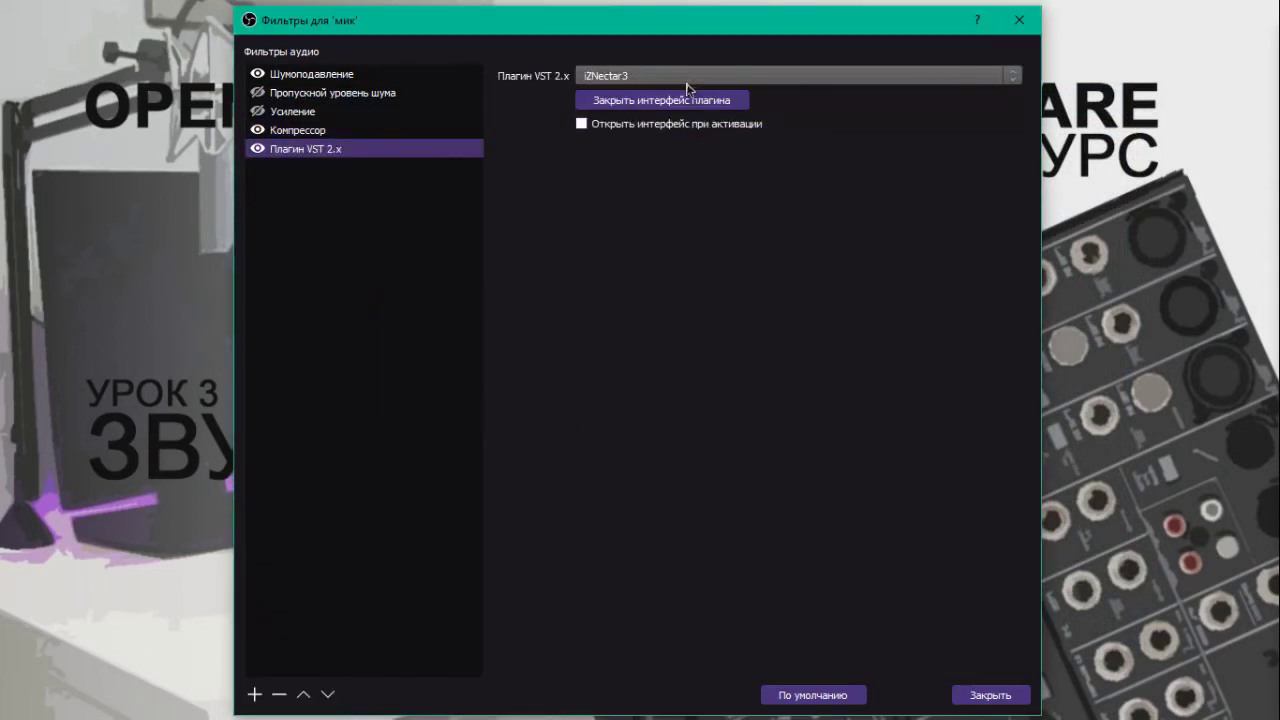
- Choose iZotope Nectar 2 as the VST plugin for the new filter and open the plugin's interface
{"action": "left_click", "coordinate": [682, 76]}
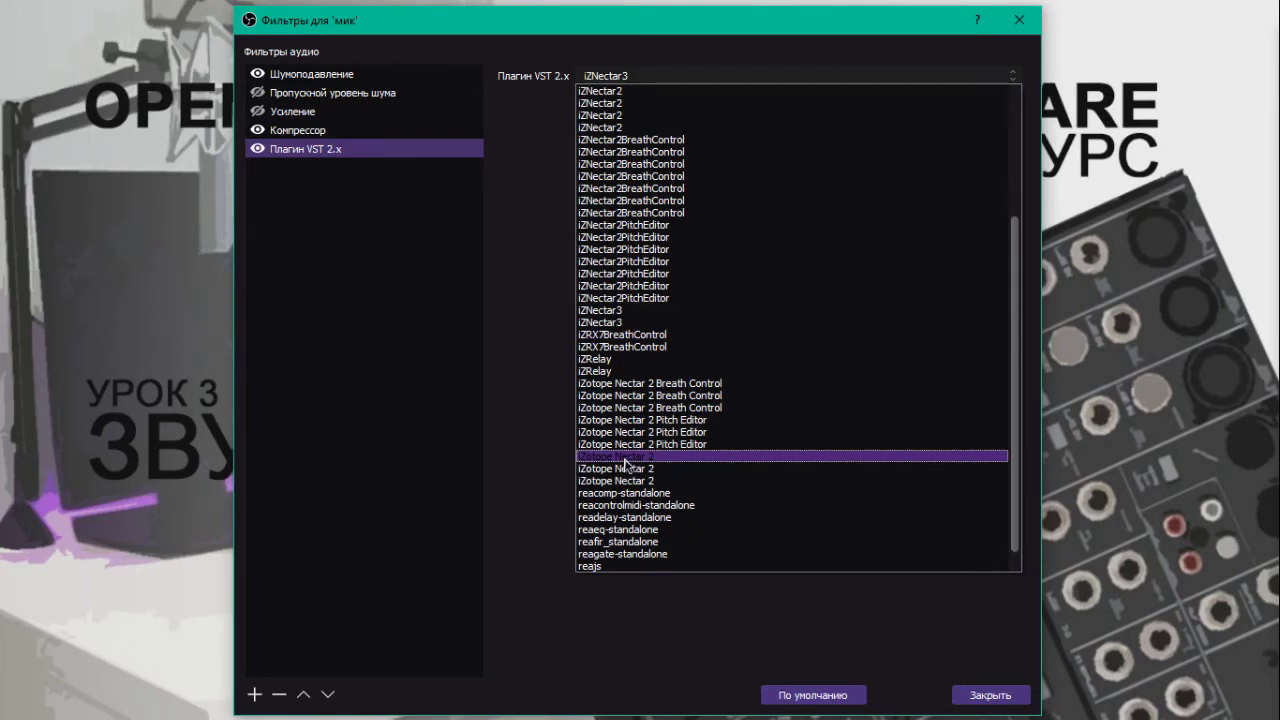
{"action": "left_click", "coordinate": [623, 460]}
{"action": "left_click", "coordinate": [660, 104]}
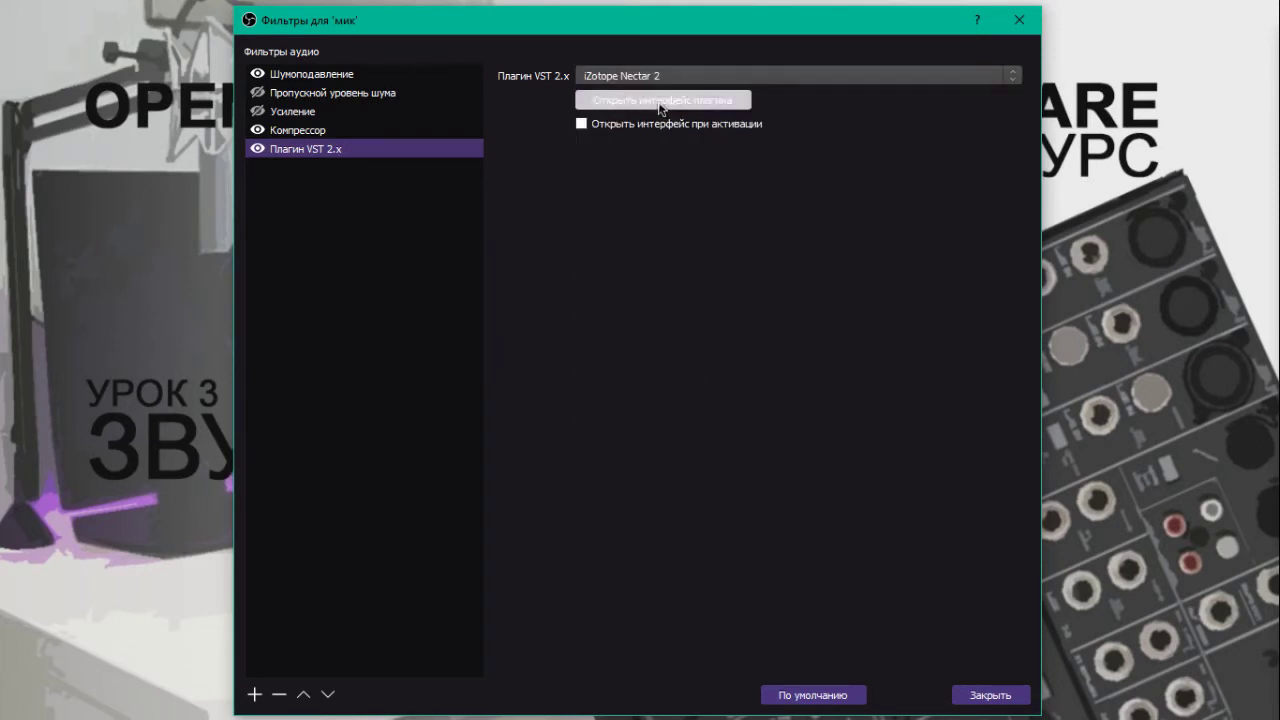
{"action": "left_click", "coordinate": [623, 109]}
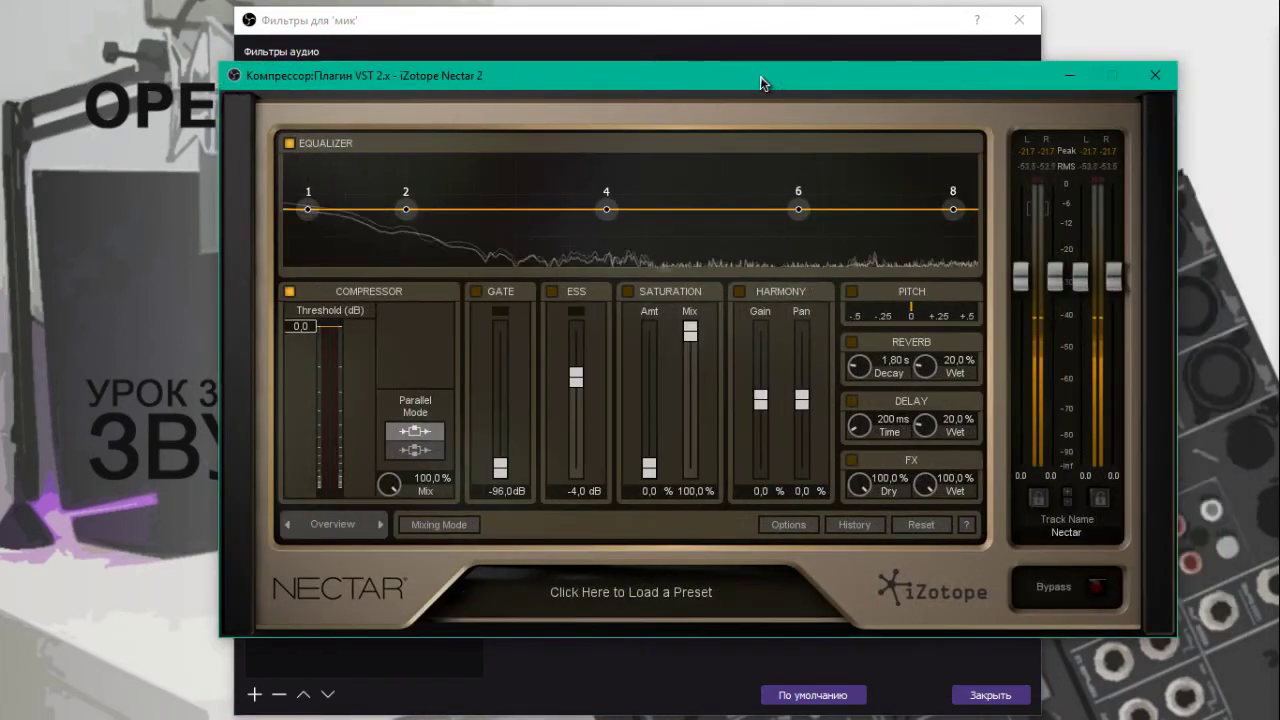
{"action": "left_click_drag", "start_coordinate": [760, 76], "coordinate": [736, 95]}
- Open Nectar 2's detailed equalizer, try moving bands 4 and 8, and reset band 4
{"action": "left_click", "coordinate": [618, 275]}
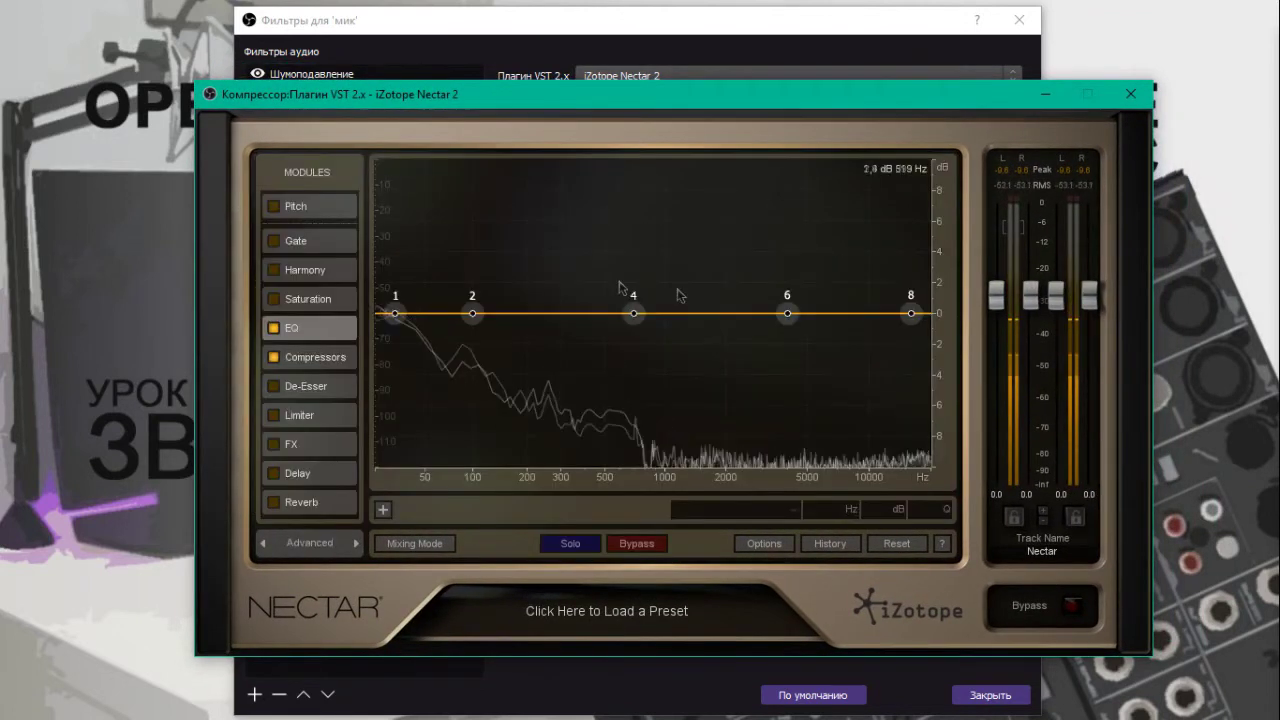
{"action": "left_click_drag", "start_coordinate": [634, 316], "coordinate": [579, 276]}
{"action": "mouse_move", "coordinate": [911, 313]}
{"action": "left_mouse_down"}
{"action": "mouse_move", "coordinate": [827, 276]}
{"action": "mouse_move", "coordinate": [888, 322]}
{"action": "left_mouse_up"}
{"action": "double_click", "coordinate": [577, 272]}
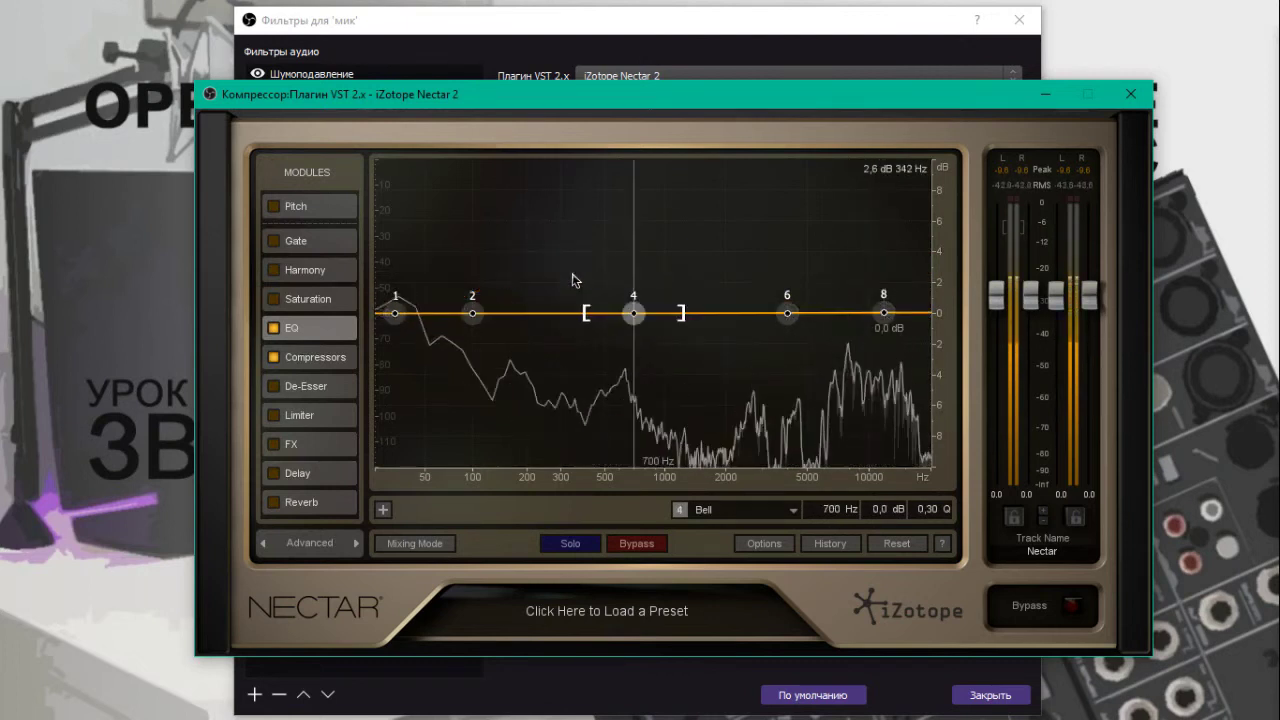
- Load the Podcast Ready preset from the Voice Over & Dialogue folder in Nectar 2 and close the plugin interface
{"action": "left_click", "coordinate": [668, 611]}
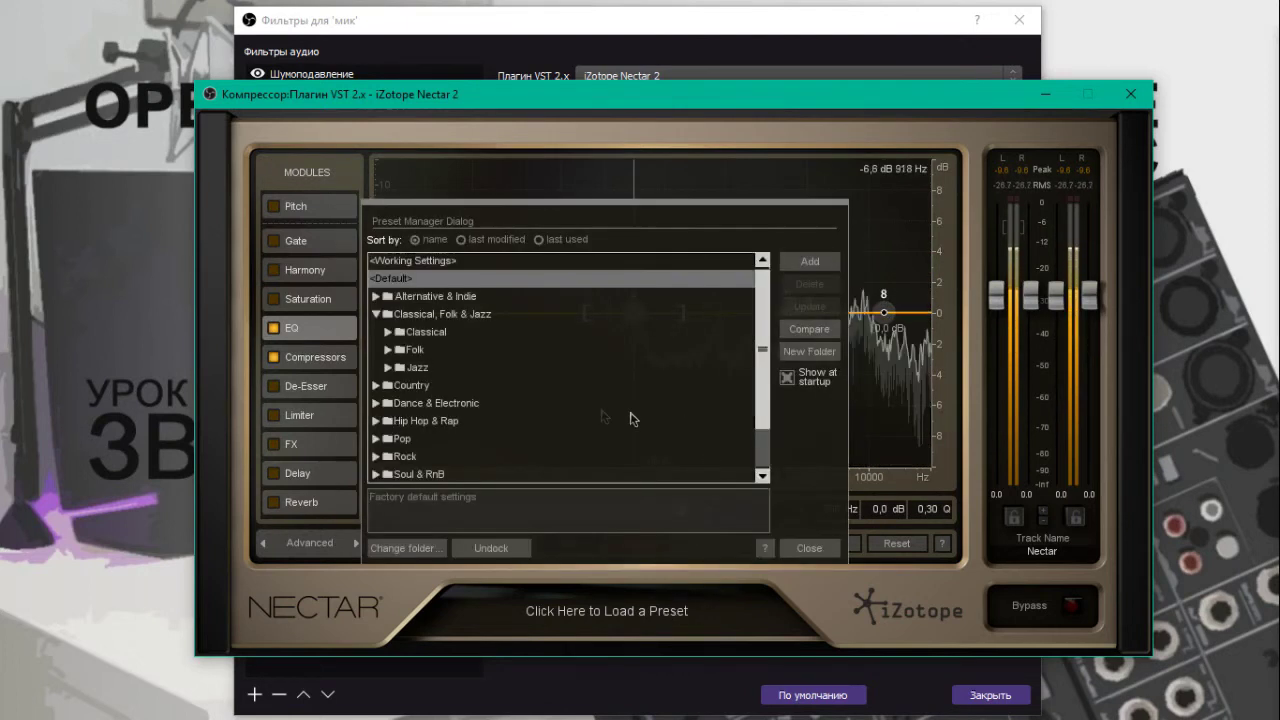
{"action": "scroll", "coordinate": [425, 460], "scroll_direction": "down", "scroll_amount": 1}
{"action": "left_click", "coordinate": [415, 472]}
{"action": "scroll", "coordinate": [419, 440], "scroll_direction": "down", "scroll_amount": 4}
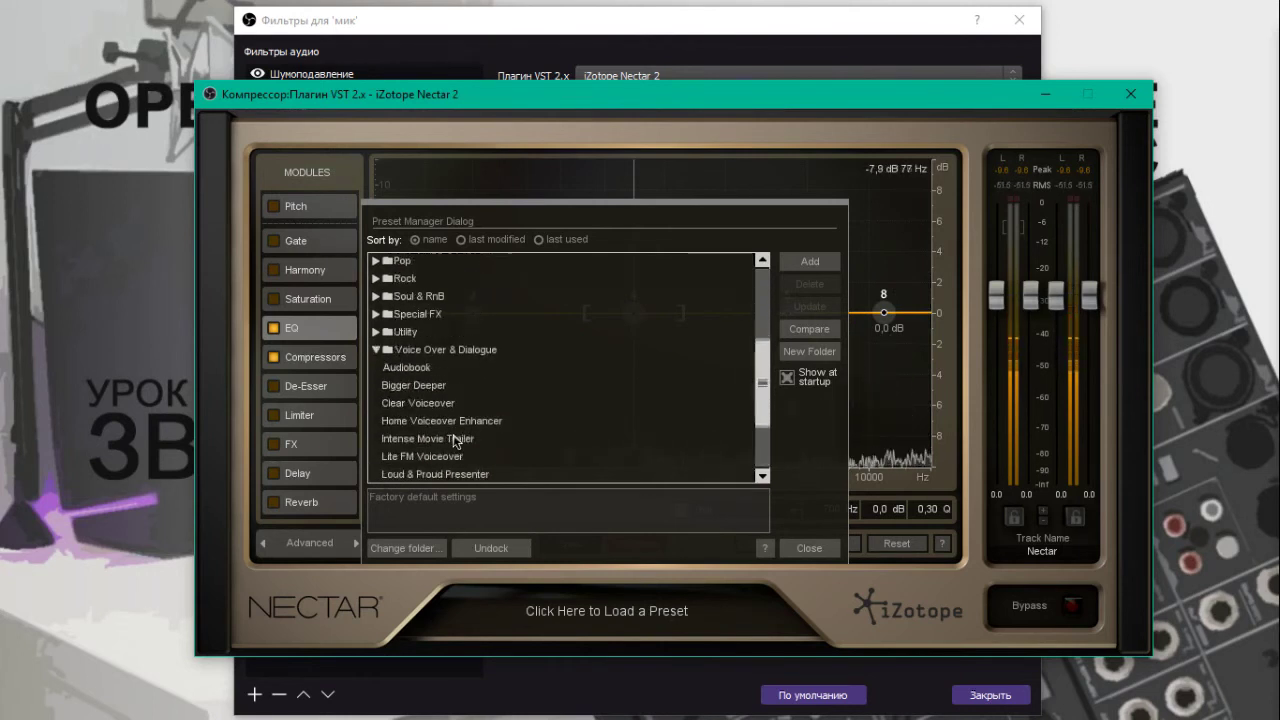
{"action": "left_click", "coordinate": [418, 403]}
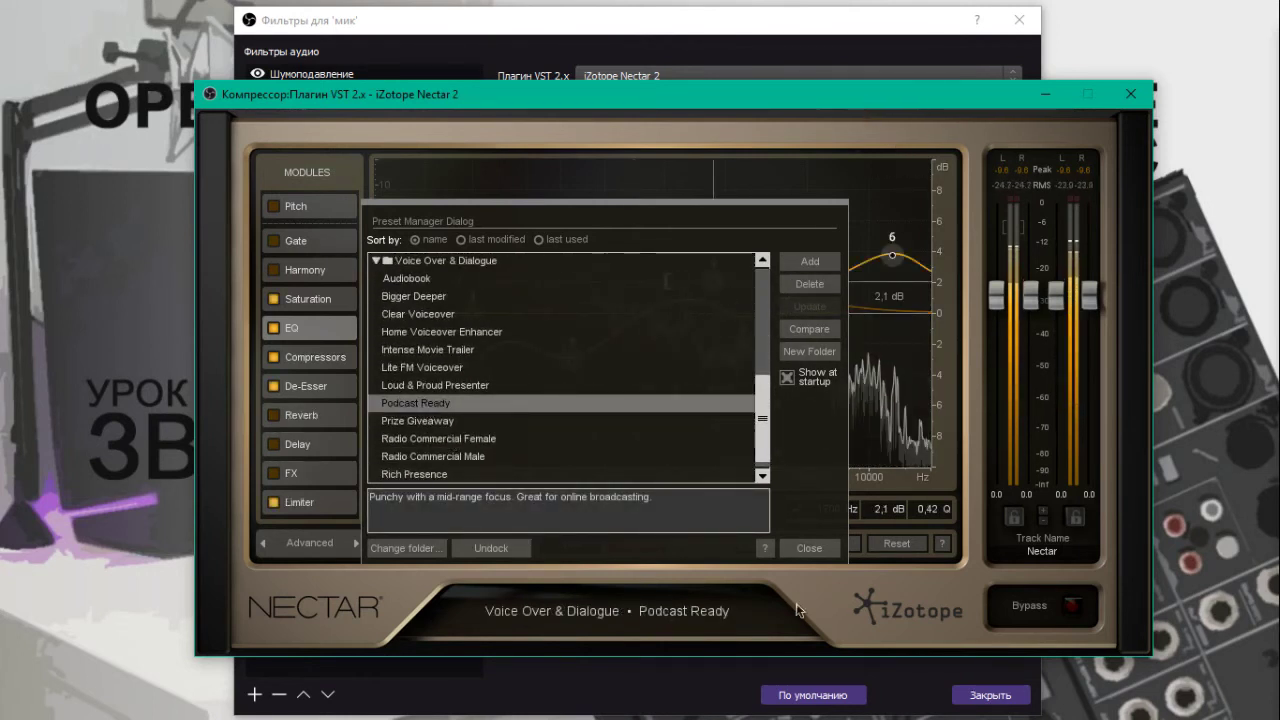
{"action": "left_click", "coordinate": [809, 549]}
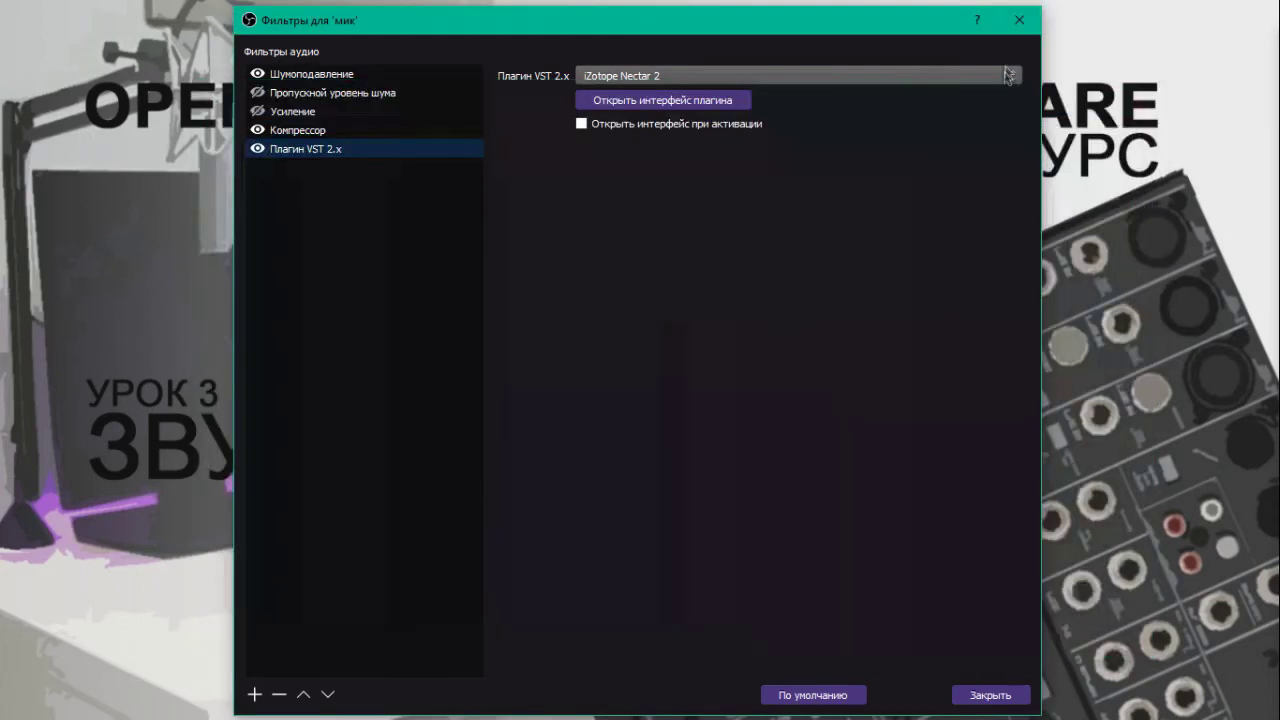
{"action": "left_click", "coordinate": [1132, 95]}
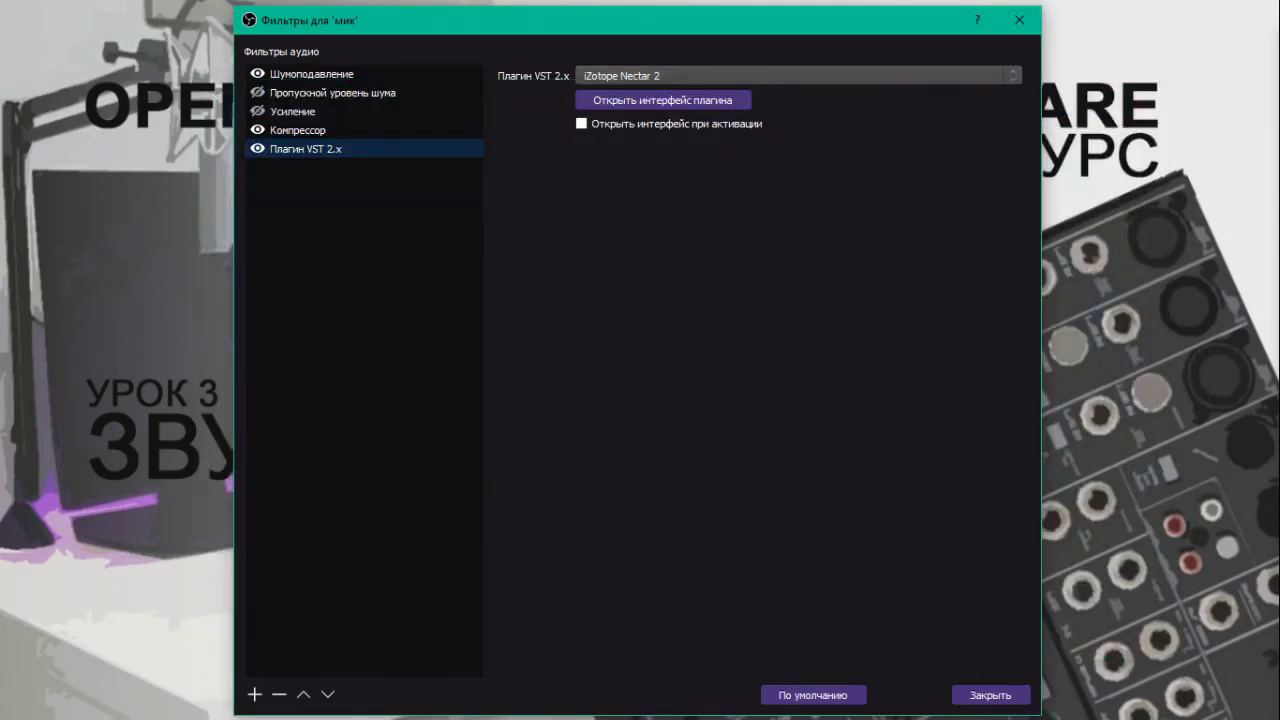